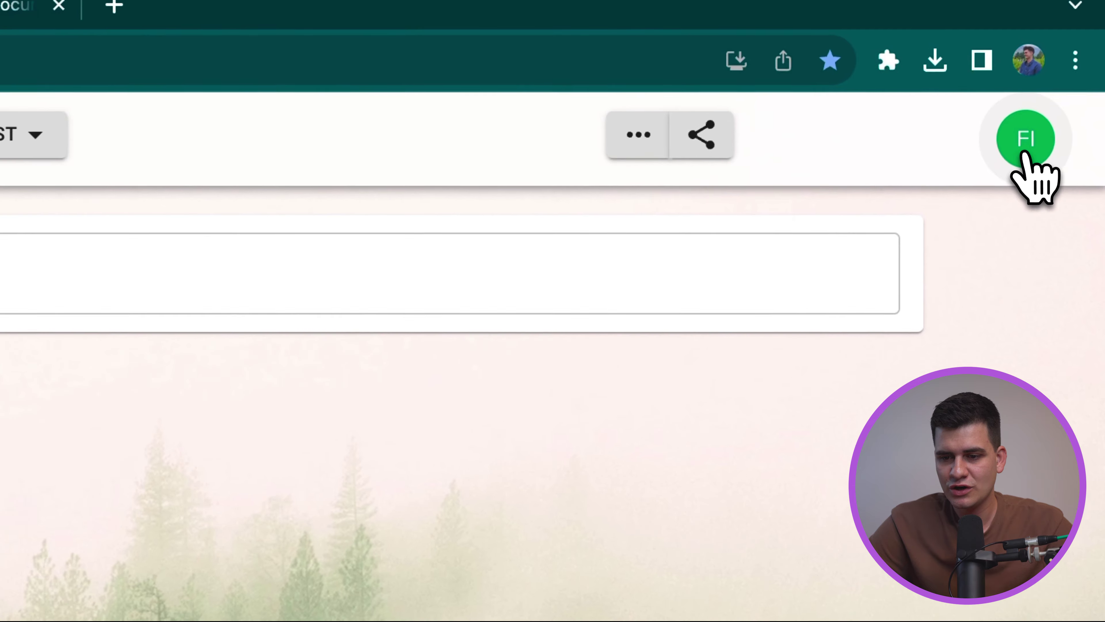
Check which account is signed in to the Shared Todos app.
{"action": "left_click", "coordinate": [1023, 155]}
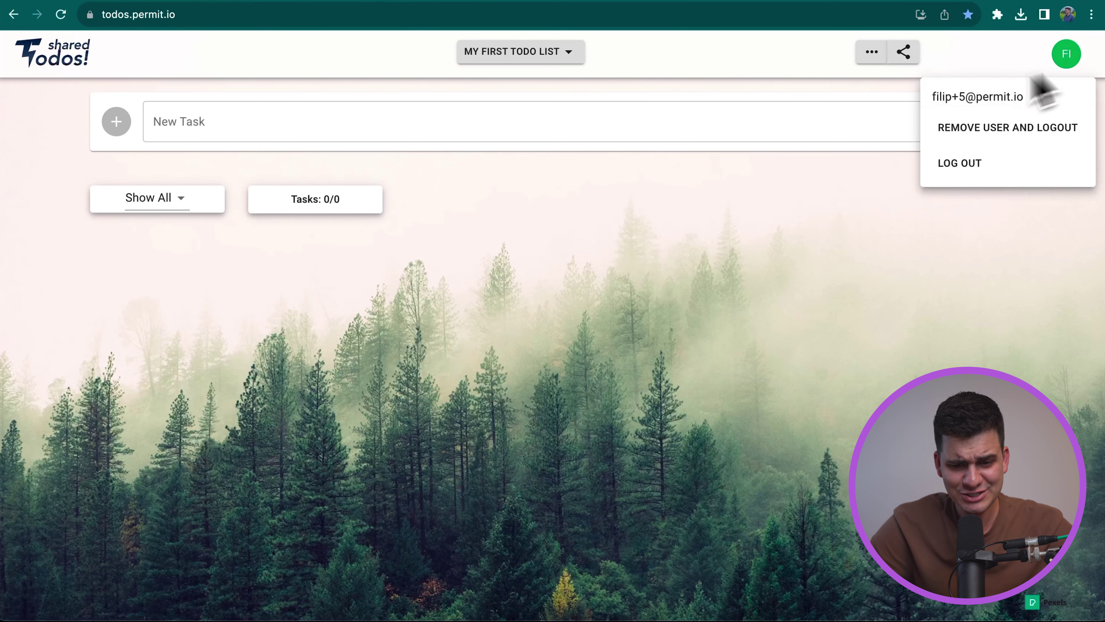
{"action": "left_click", "coordinate": [752, 214]}
Add the tasks New task 1, New task 2 and New task 3 to My First Todo List and try to delete New task 1.
{"action": "left_click", "coordinate": [629, 117]}
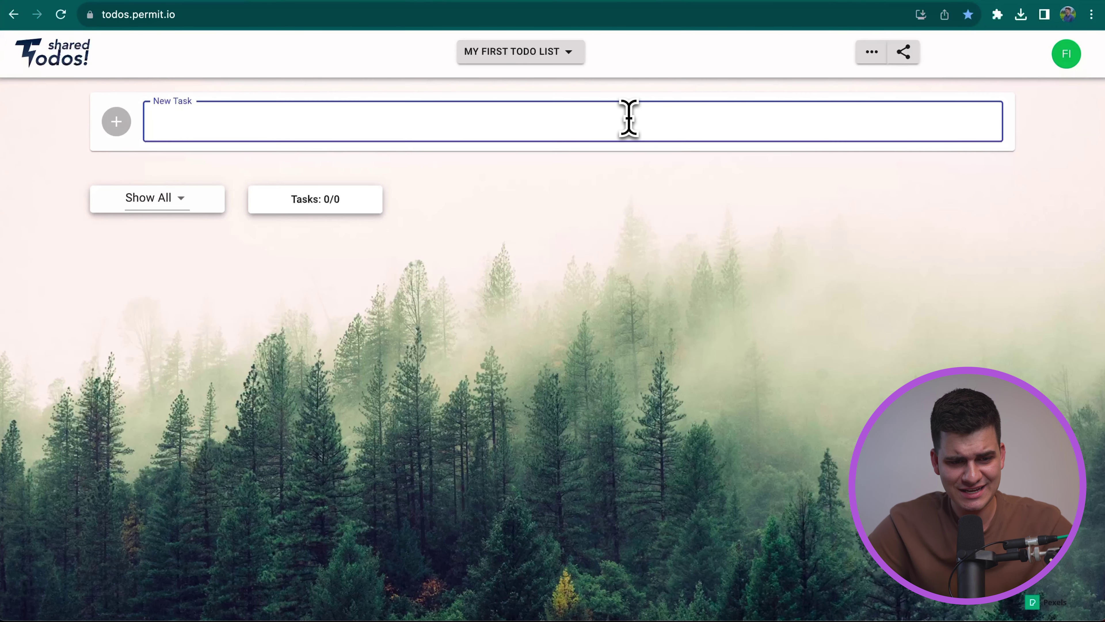
{"action": "type", "text": "Ne"}
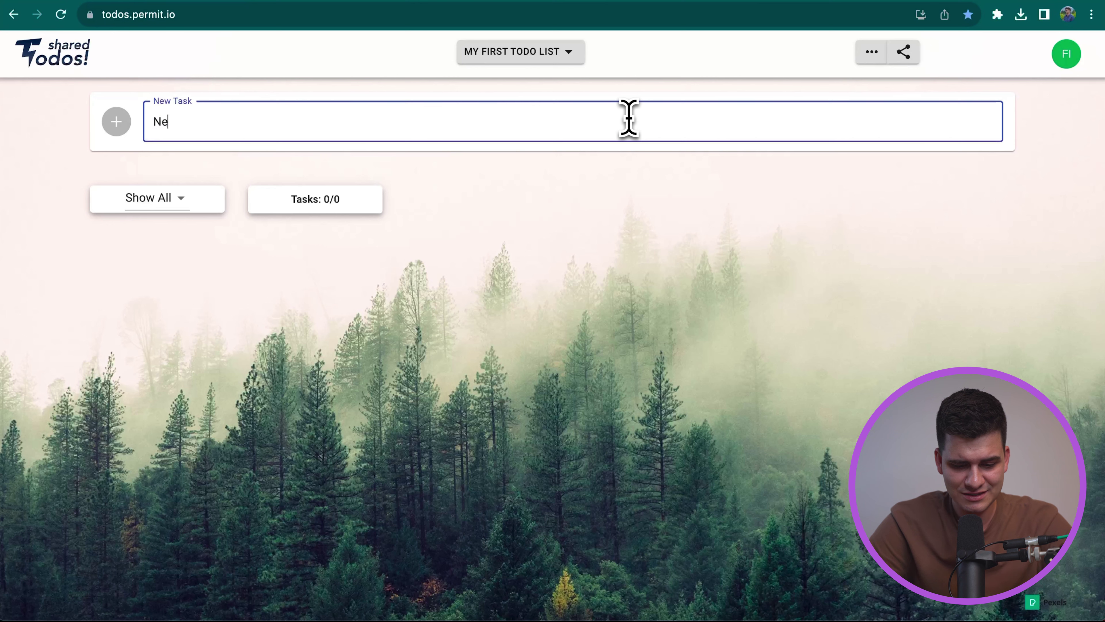
{"action": "type", "text": "w task 1"}
{"action": "key", "text": "Return"}
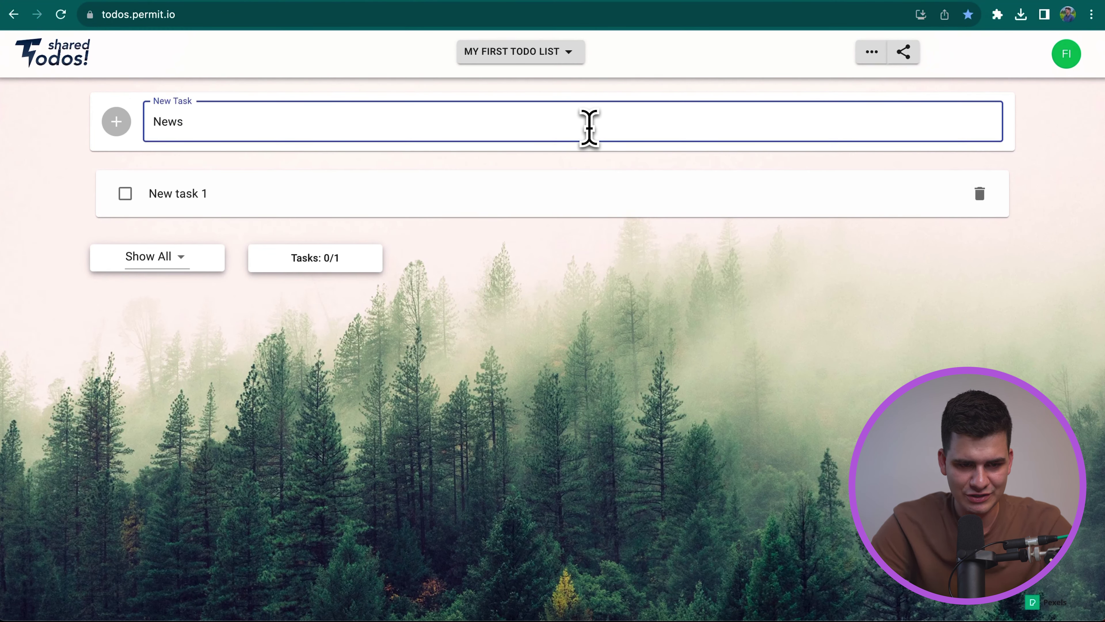
{"action": "type", "text": "New task 2"}
{"action": "key", "text": "Return"}
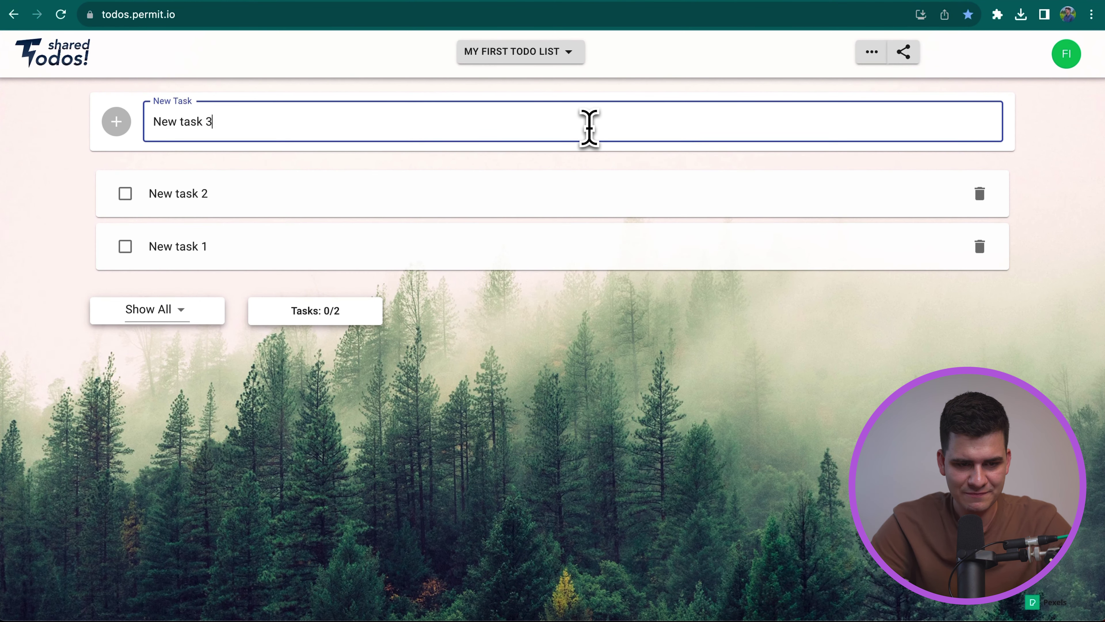
{"action": "key", "text": "Return"}
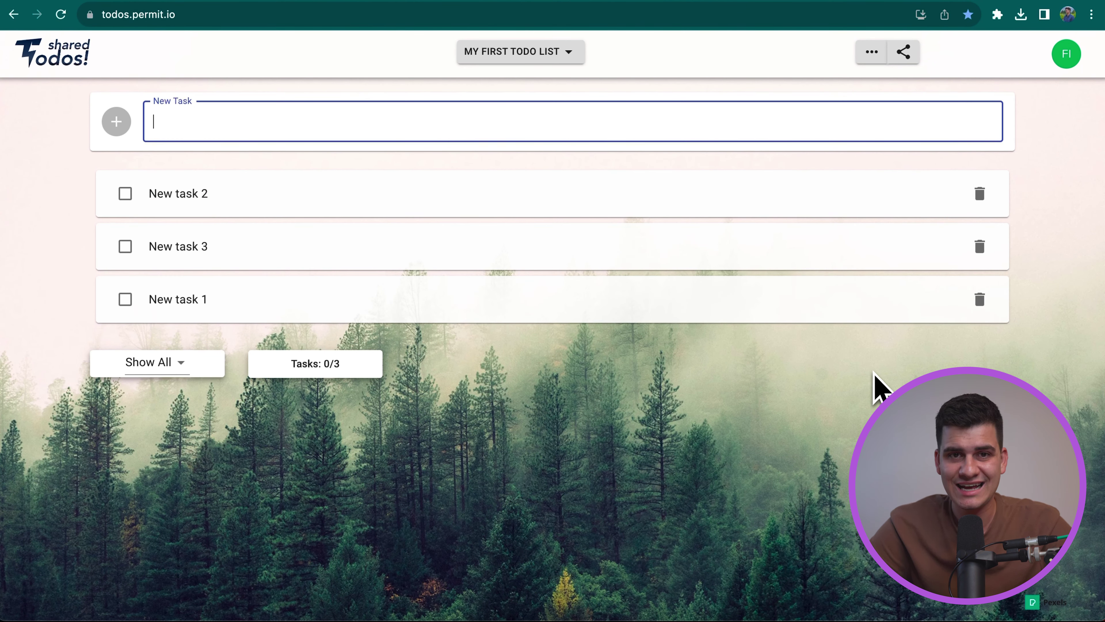
{"action": "left_click", "coordinate": [980, 300]}
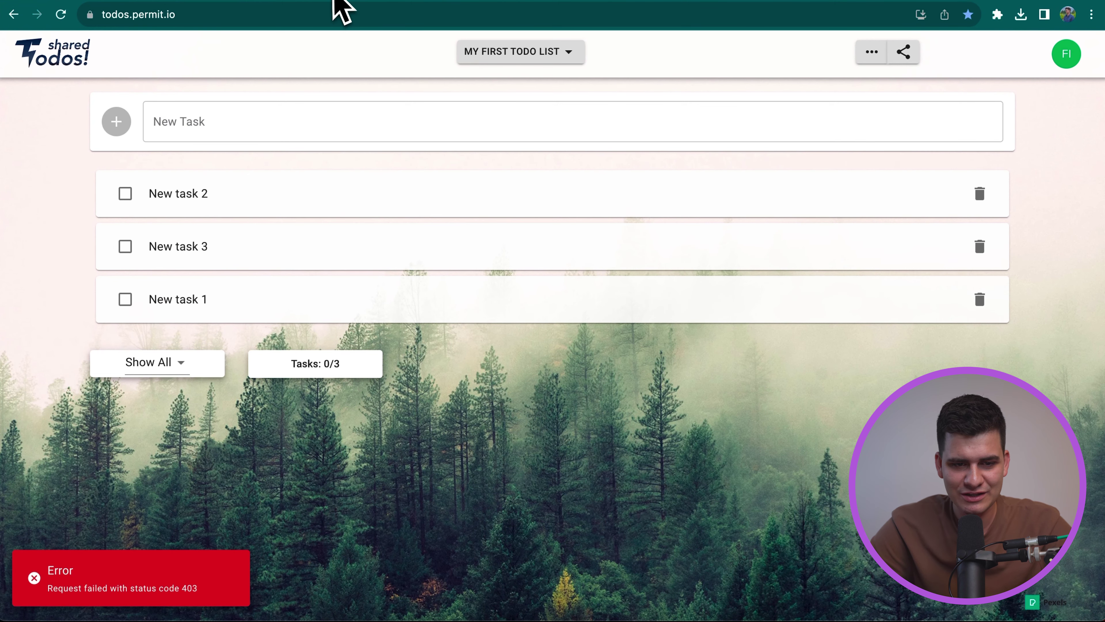
Switch to the Permit.io policy editor, grant the Admin role the delete permission on the task resource, and save the change.
{"action": "left_click", "coordinate": [334, 2]}
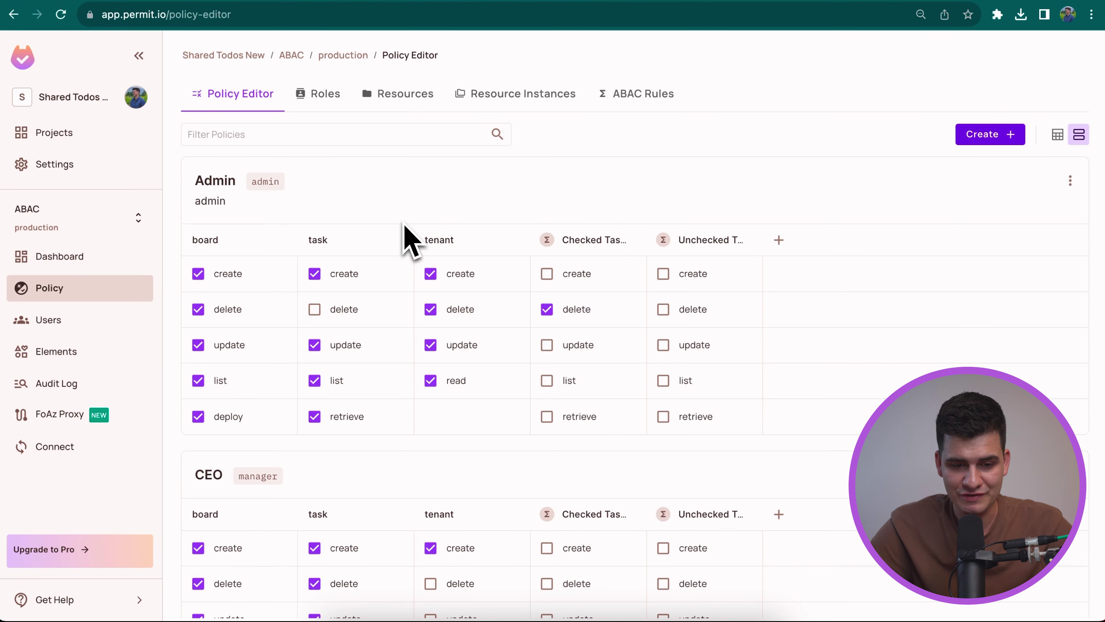
{"action": "left_click", "coordinate": [315, 311]}
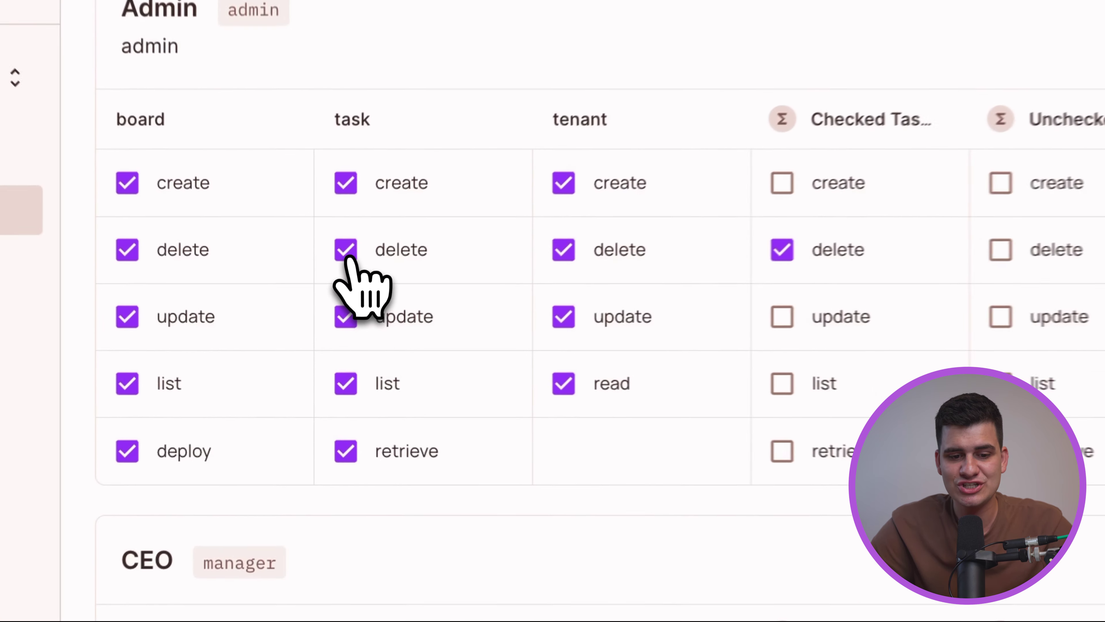
{"action": "left_click", "coordinate": [1034, 599]}
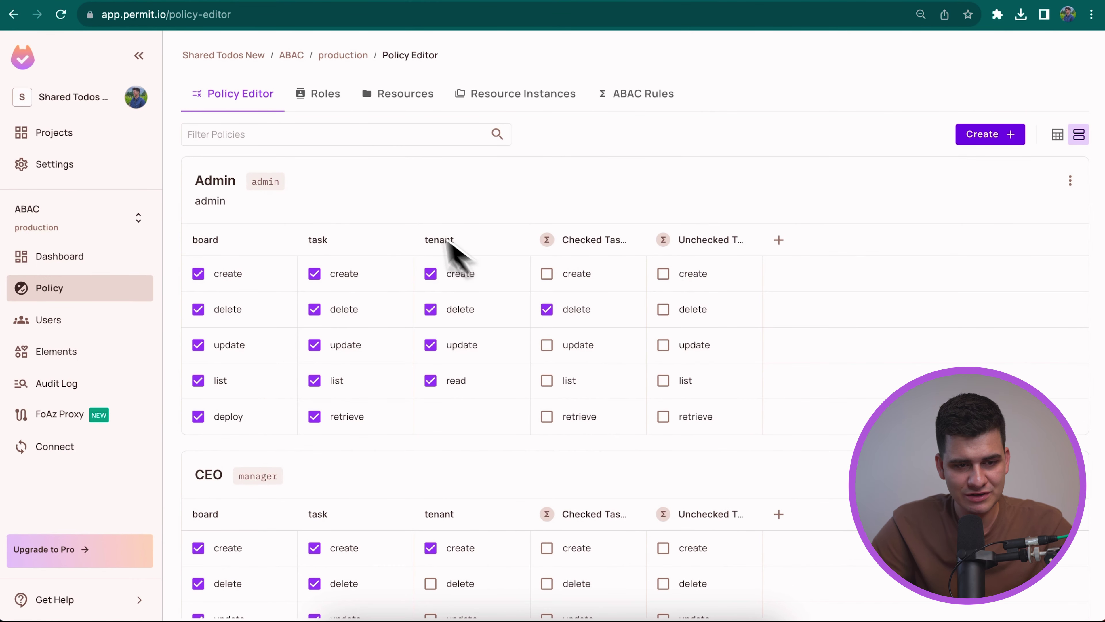
Switch back to the Shared Todos app and delete New task 1 and New task 3.
{"action": "left_click", "coordinate": [155, 9]}
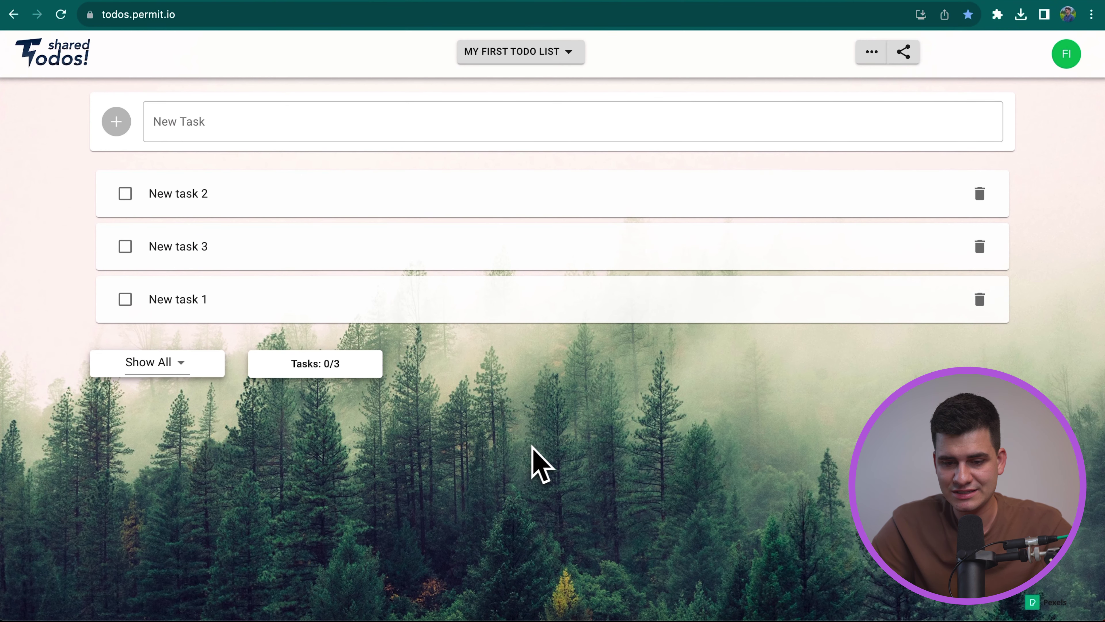
{"action": "left_click", "coordinate": [979, 301]}
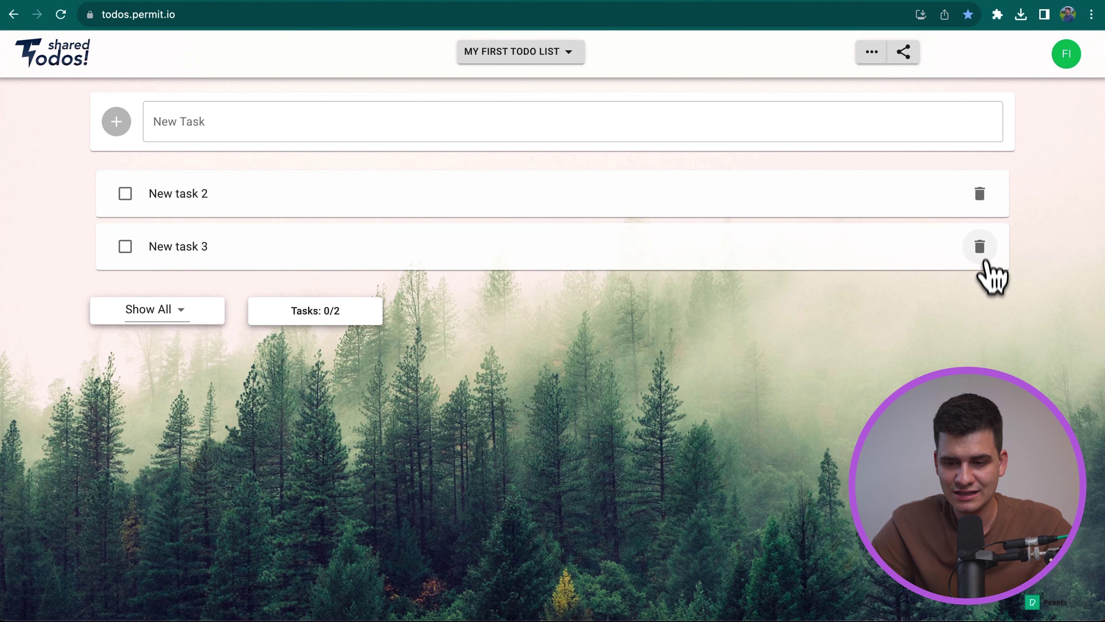
{"action": "left_click", "coordinate": [980, 246]}
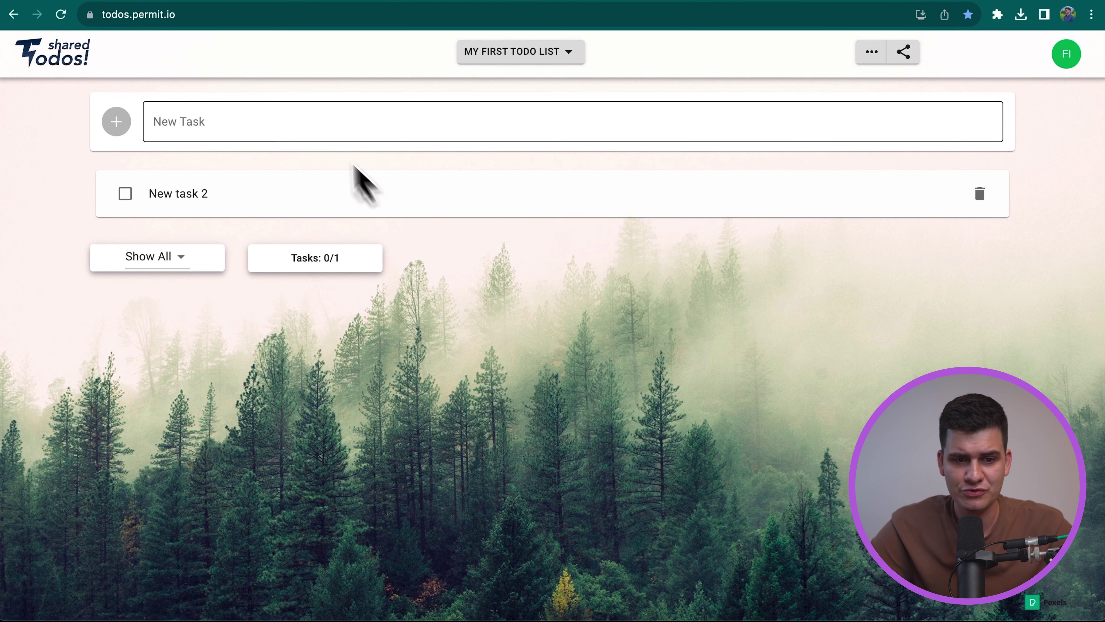
Switch to the Permit.io policy editor and inspect the condition that defines the Checked Tasks resource set.
{"action": "left_click", "coordinate": [311, 0]}
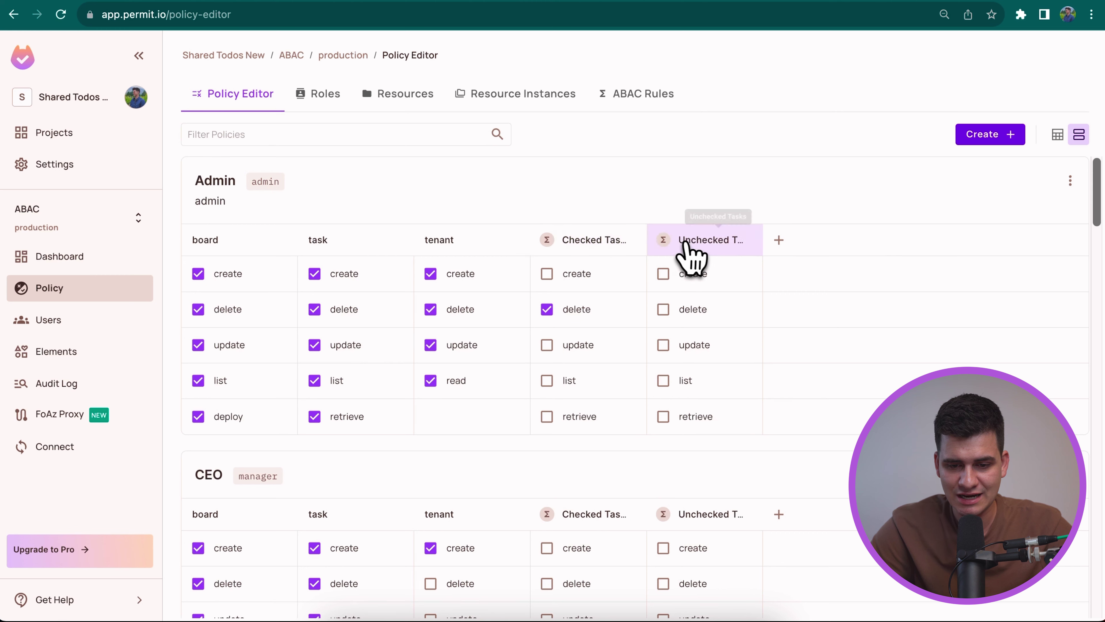
{"action": "left_click", "coordinate": [602, 246]}
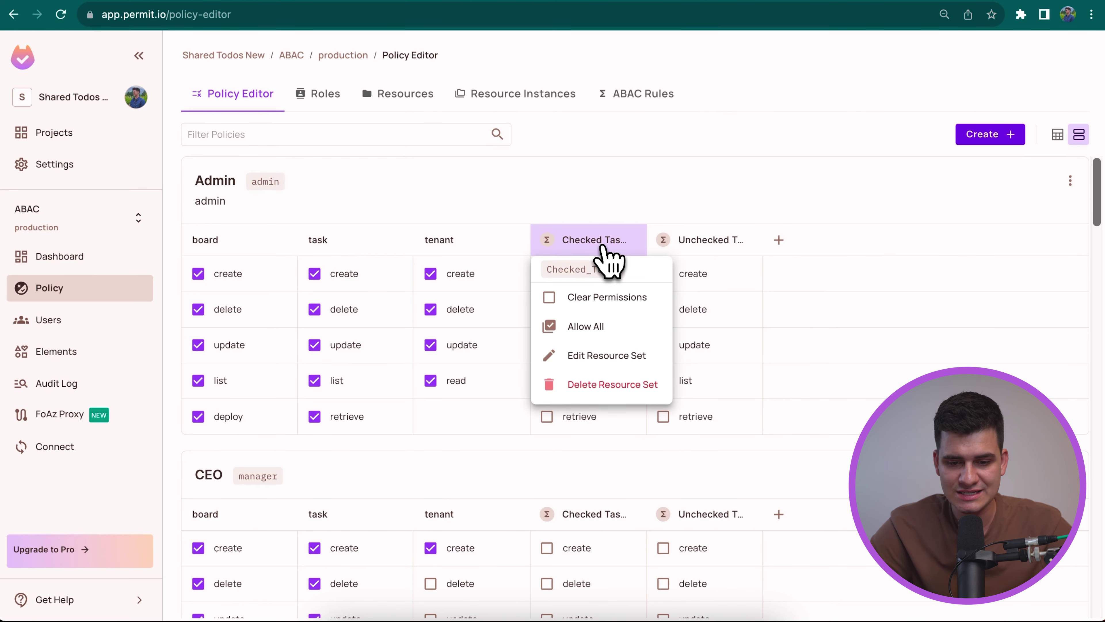
{"action": "left_click", "coordinate": [608, 255]}
{"action": "left_click", "coordinate": [607, 254]}
{"action": "left_click", "coordinate": [605, 355]}
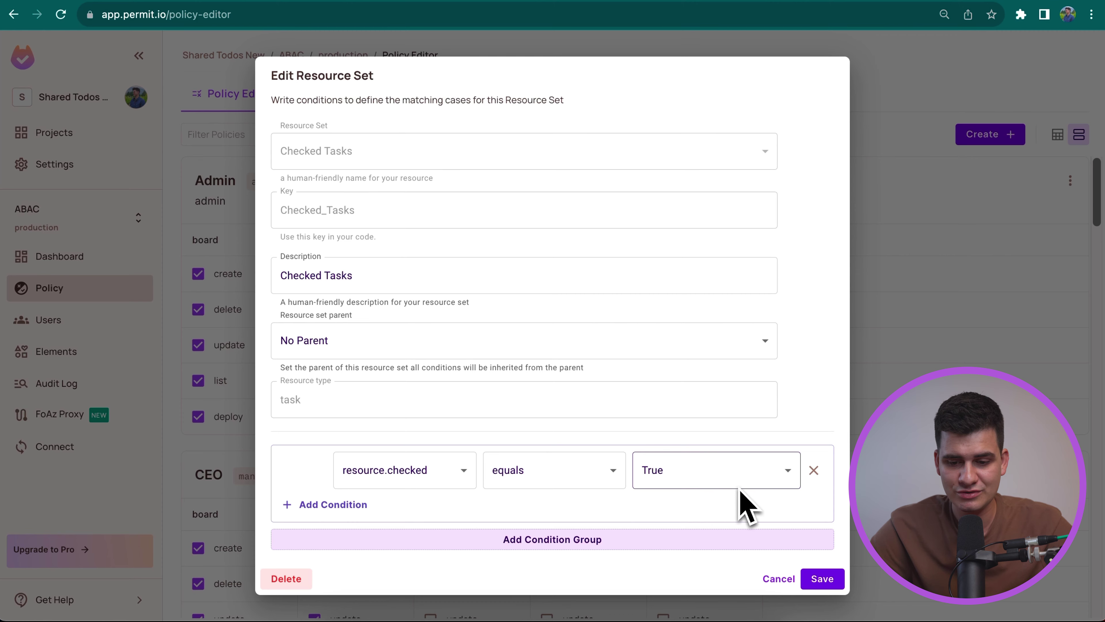
{"action": "key", "text": "Escape"}
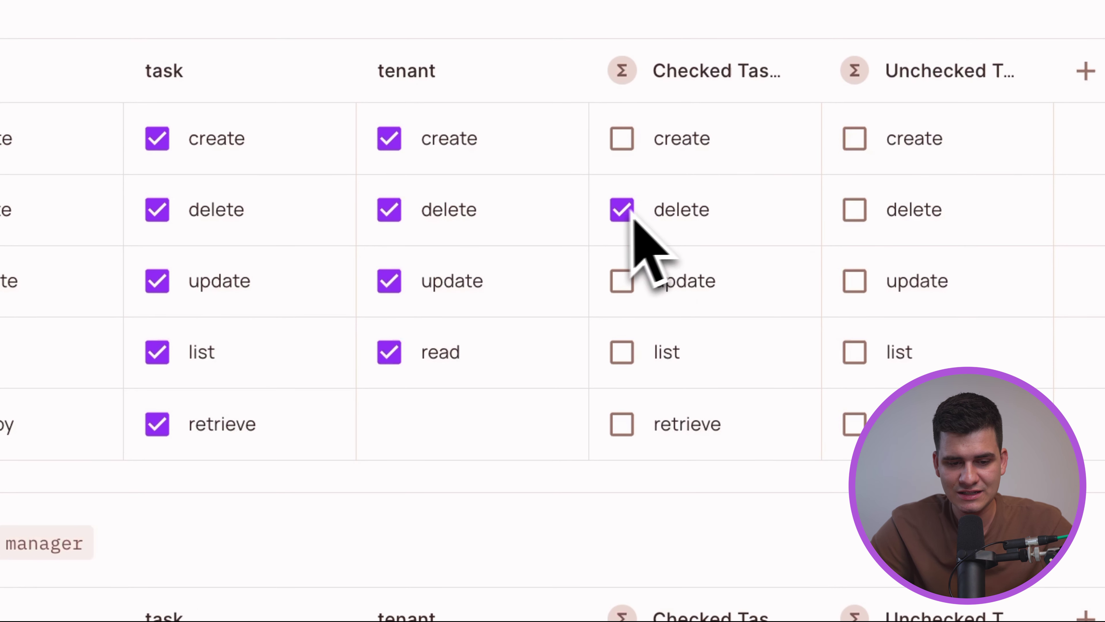
Revoke the Admin role's delete permission on the task resource and save the change.
{"action": "left_click", "coordinate": [157, 209]}
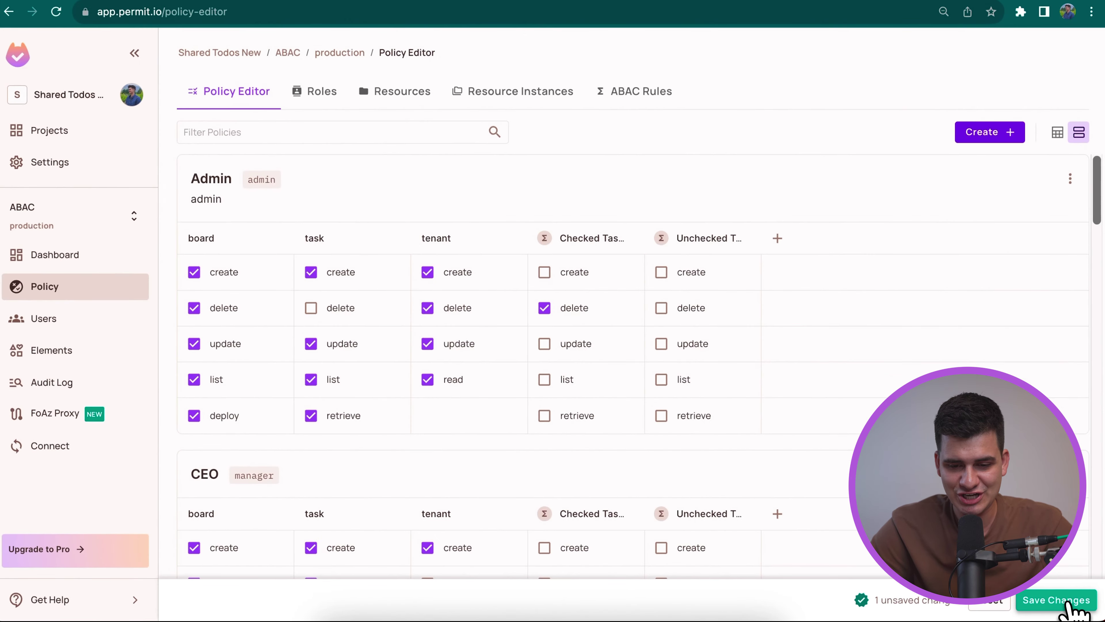
{"action": "left_click", "coordinate": [1064, 603]}
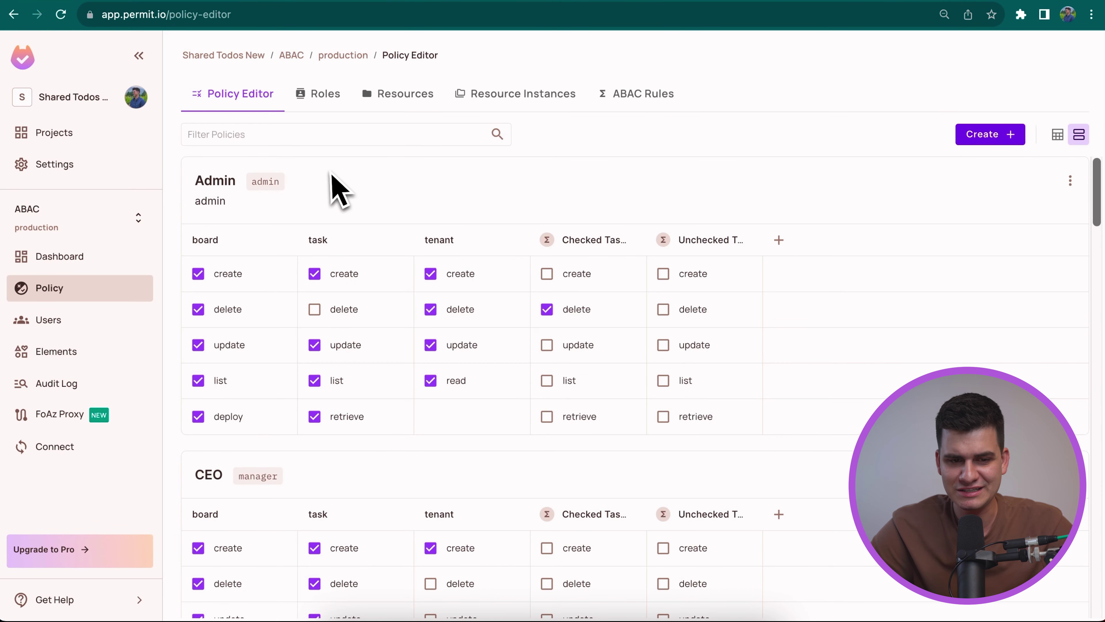
Switch to the Shared Todos app, add a task named "a new task 123" and try to delete it while unchecked.
{"action": "left_click", "coordinate": [249, 18]}
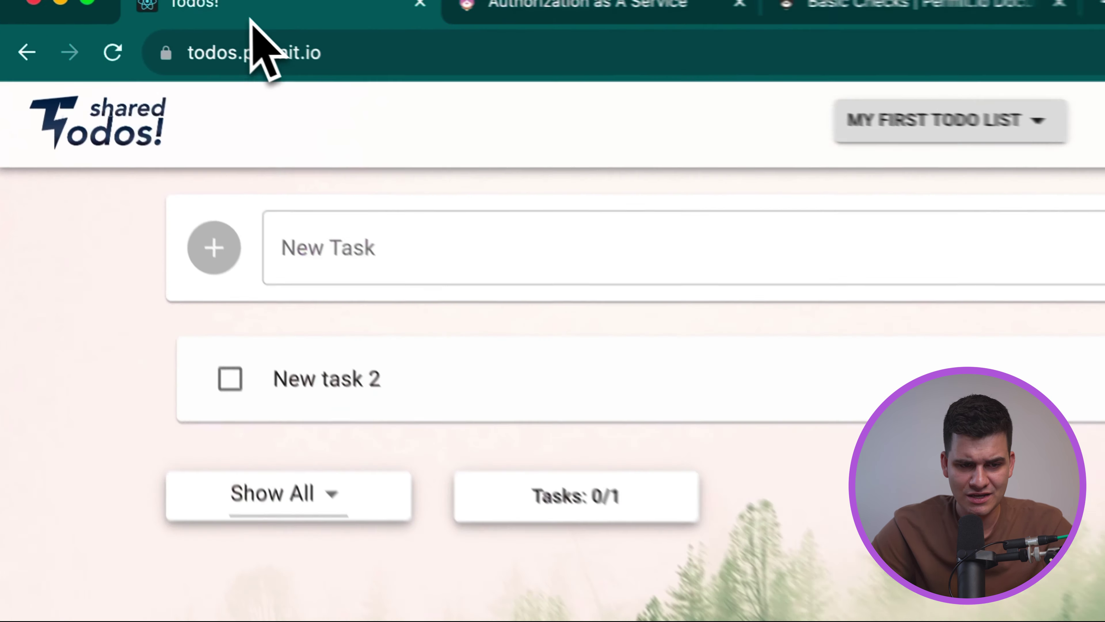
{"action": "left_click", "coordinate": [424, 235]}
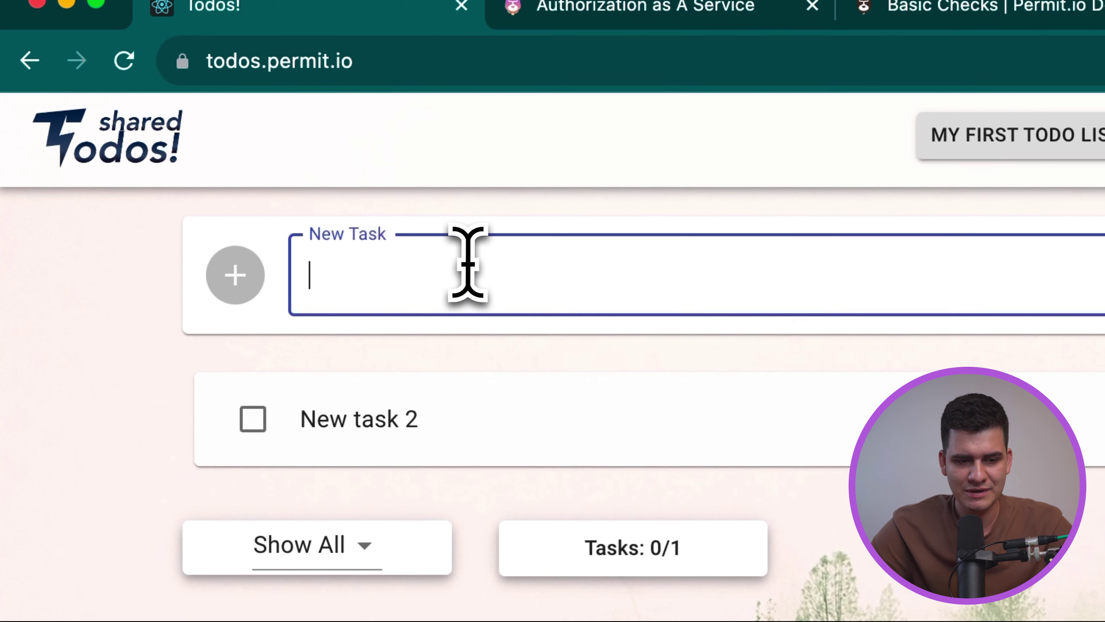
{"action": "type", "text": "a new task 1"}
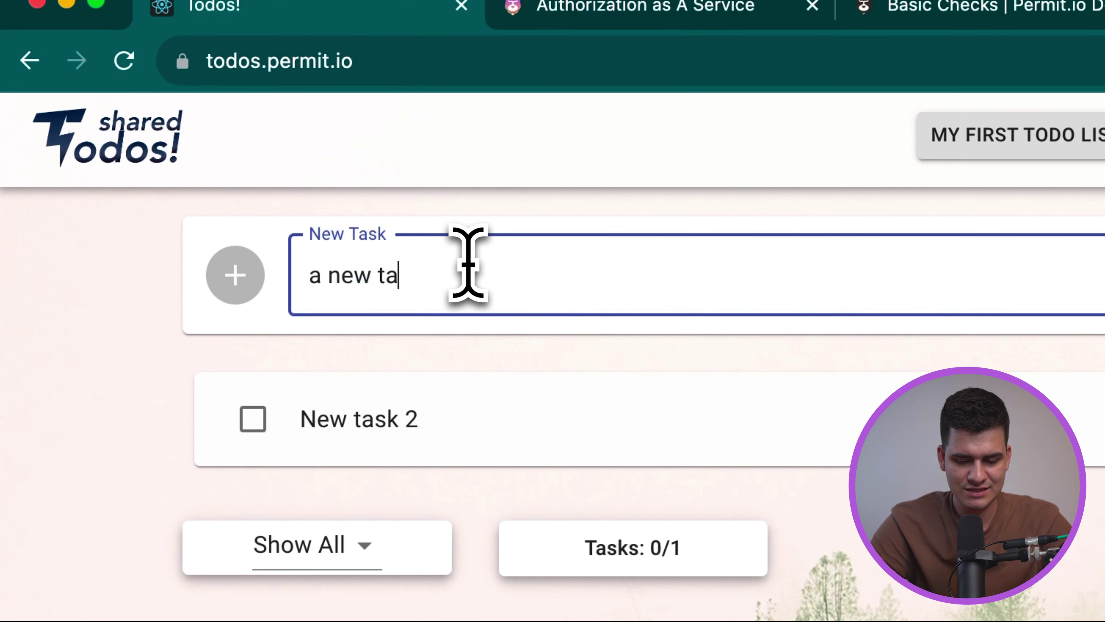
{"action": "type", "text": "23"}
{"action": "key", "text": "Return"}
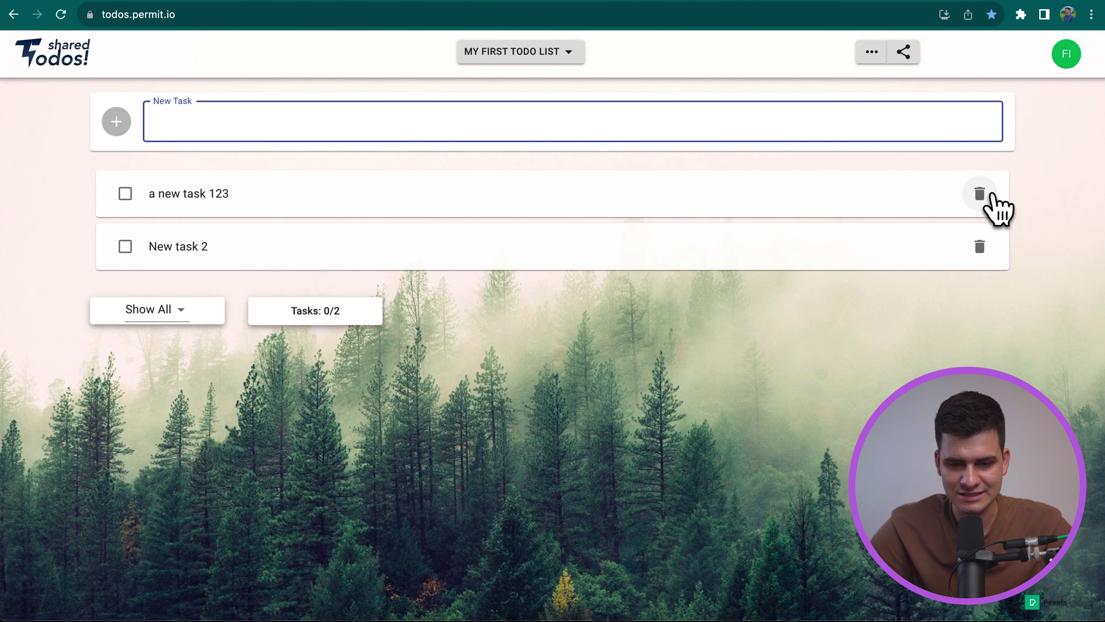
{"action": "left_click", "coordinate": [987, 196]}
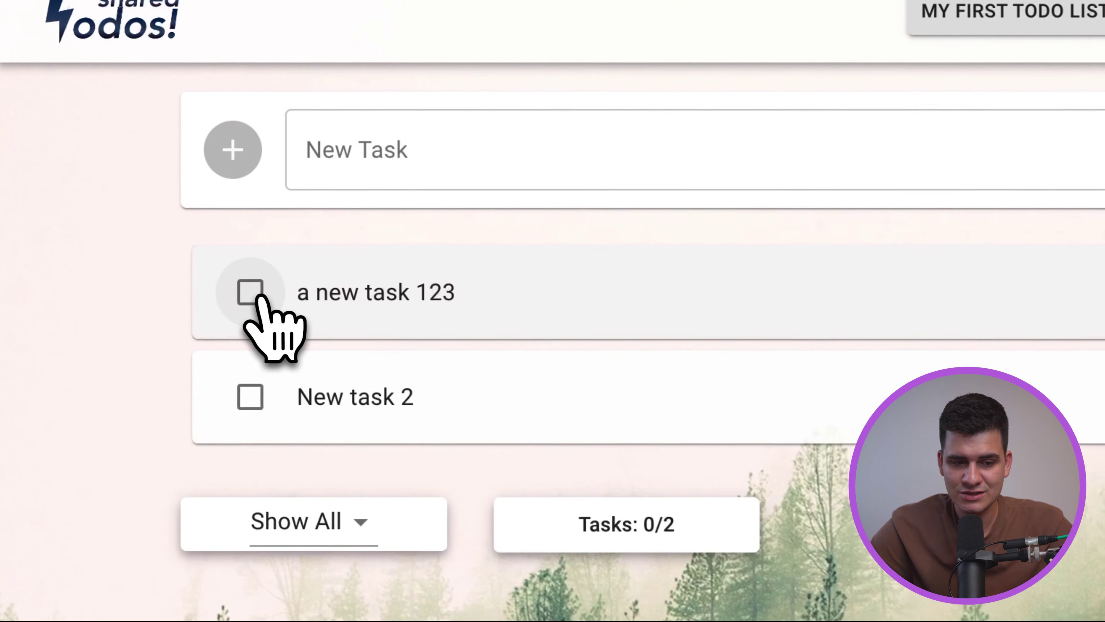
Mark "a new task 123" as completed and delete it.
{"action": "left_click", "coordinate": [257, 294]}
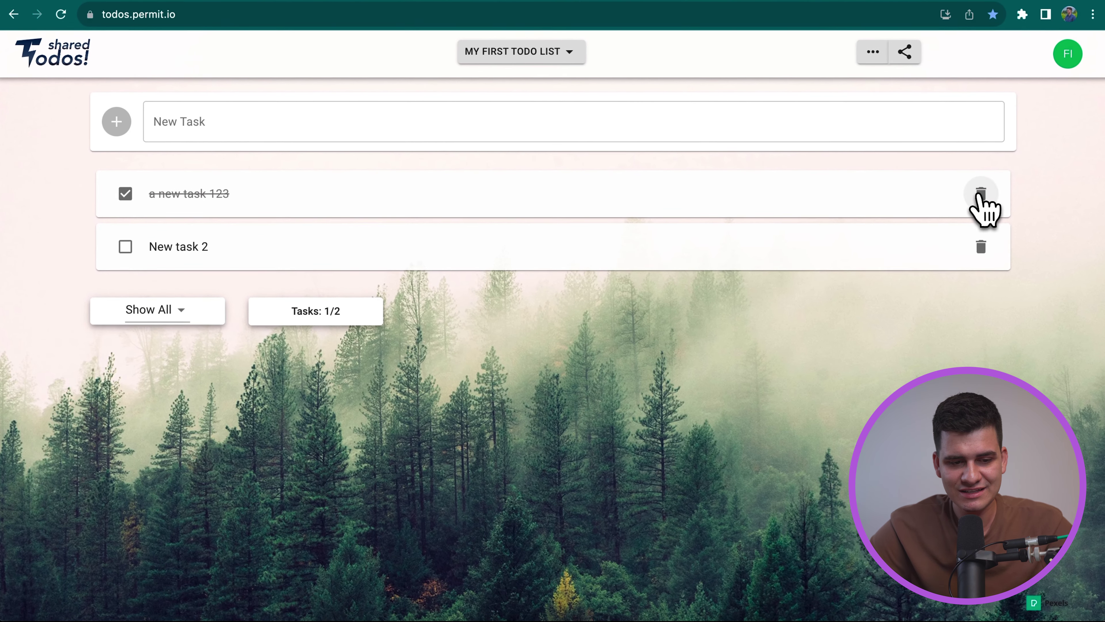
{"action": "left_click", "coordinate": [981, 196]}
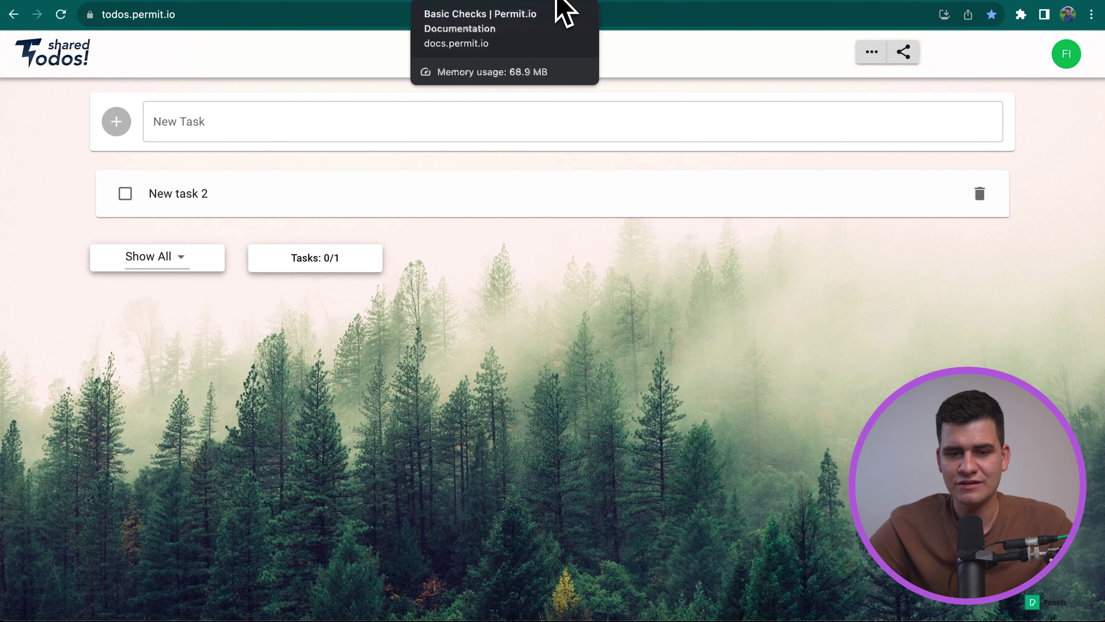
Switch to the Permit.io Basic Checks documentation and examine the Simple check code example for permit.check.
{"action": "left_click", "coordinate": [561, 9]}
{"action": "scroll", "coordinate": [600, 272], "scroll_direction": "down", "scroll_amount": 5}
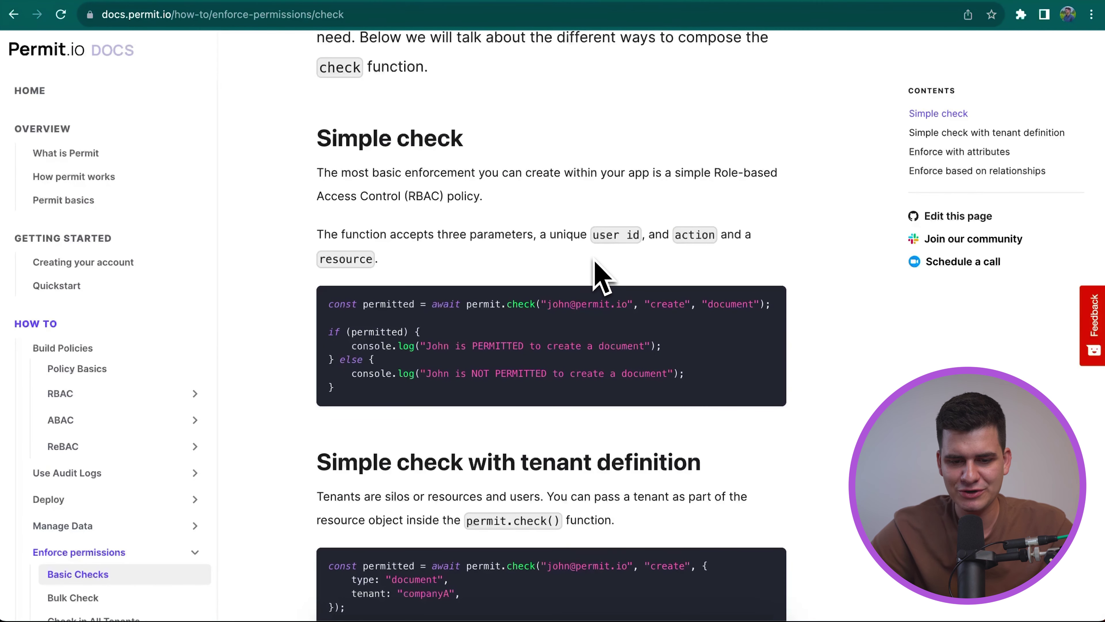
{"action": "scroll", "coordinate": [544, 317], "scroll_direction": "up", "scroll_amount": 3}
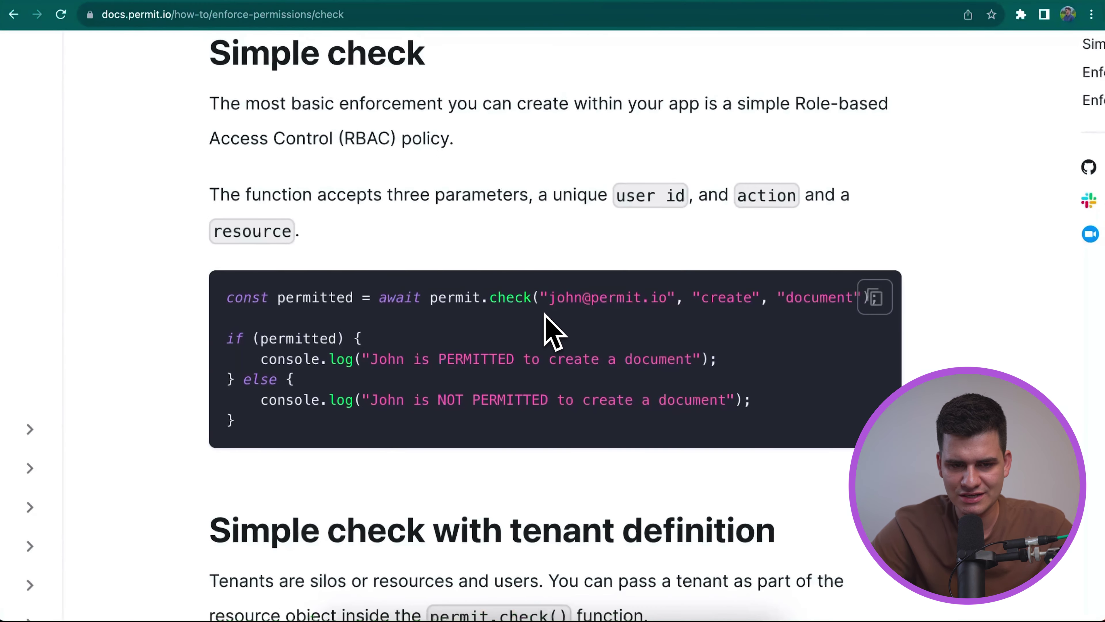
{"action": "scroll", "coordinate": [544, 314], "scroll_direction": "up", "scroll_amount": 1}
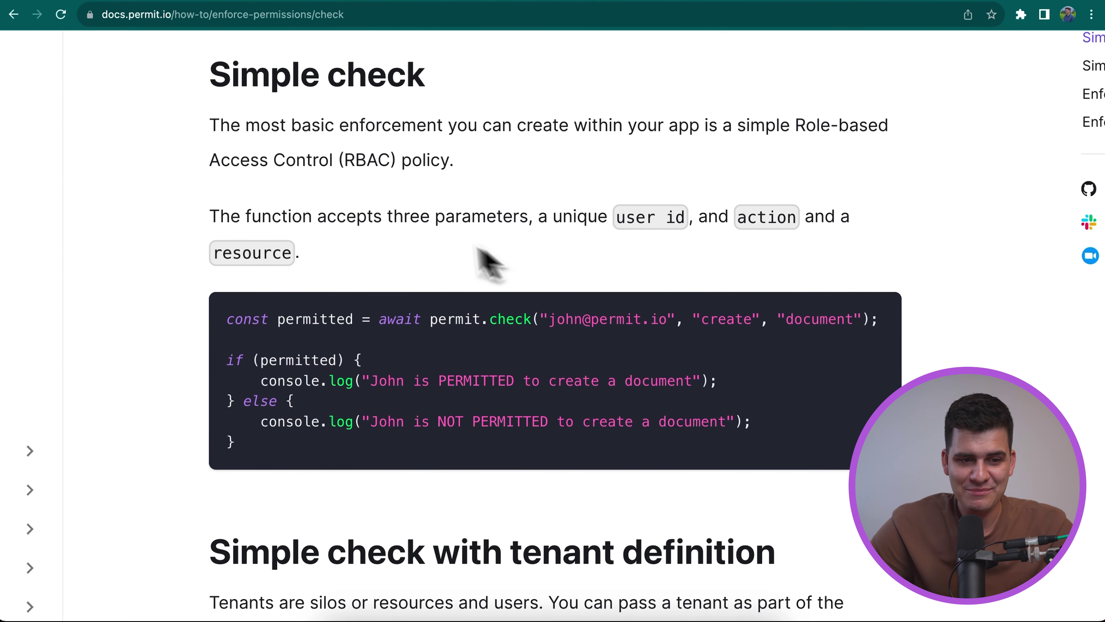
Switch to the Permit.io dashboard and filter the production audit log by the Denied decision.
{"action": "left_click", "coordinate": [180, 2]}
{"action": "left_click", "coordinate": [204, 3]}
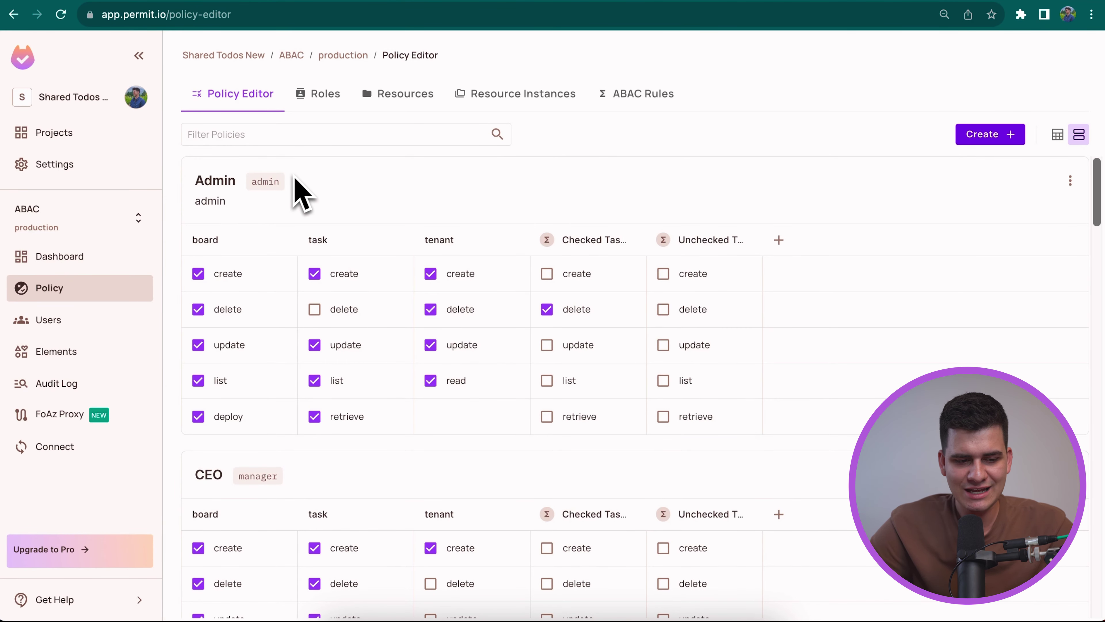
{"action": "left_click", "coordinate": [57, 383]}
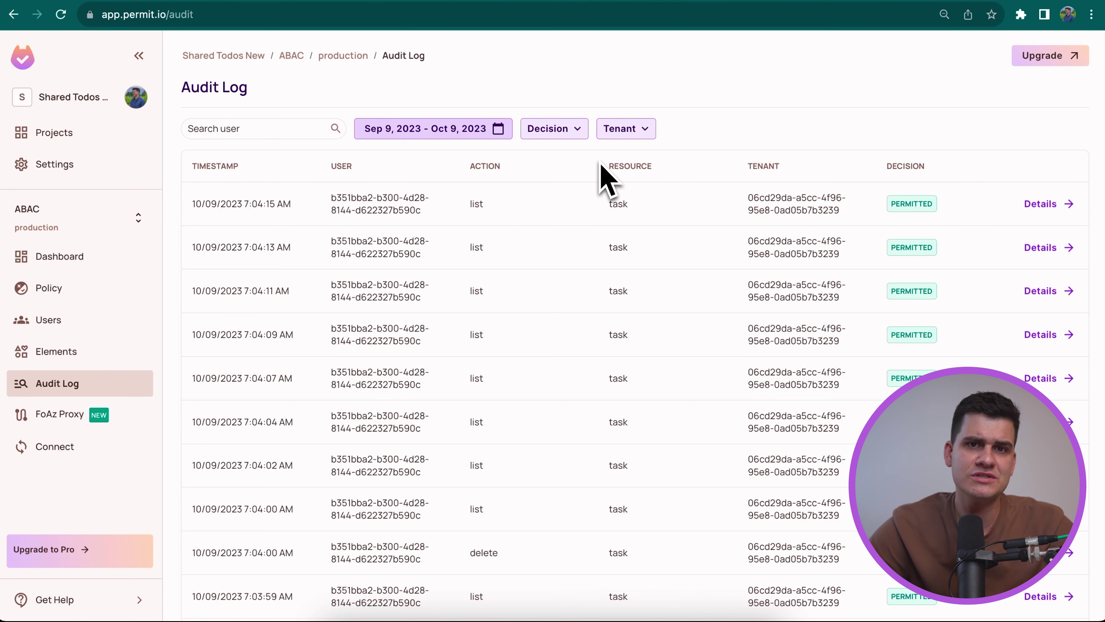
{"action": "left_click", "coordinate": [575, 130]}
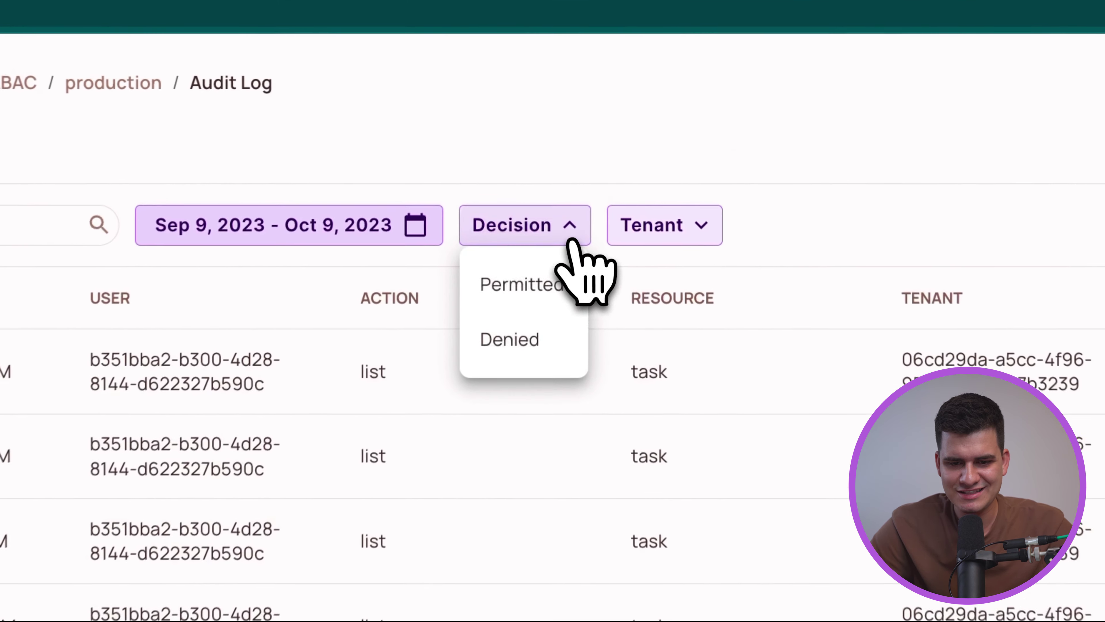
{"action": "left_click", "coordinate": [540, 358]}
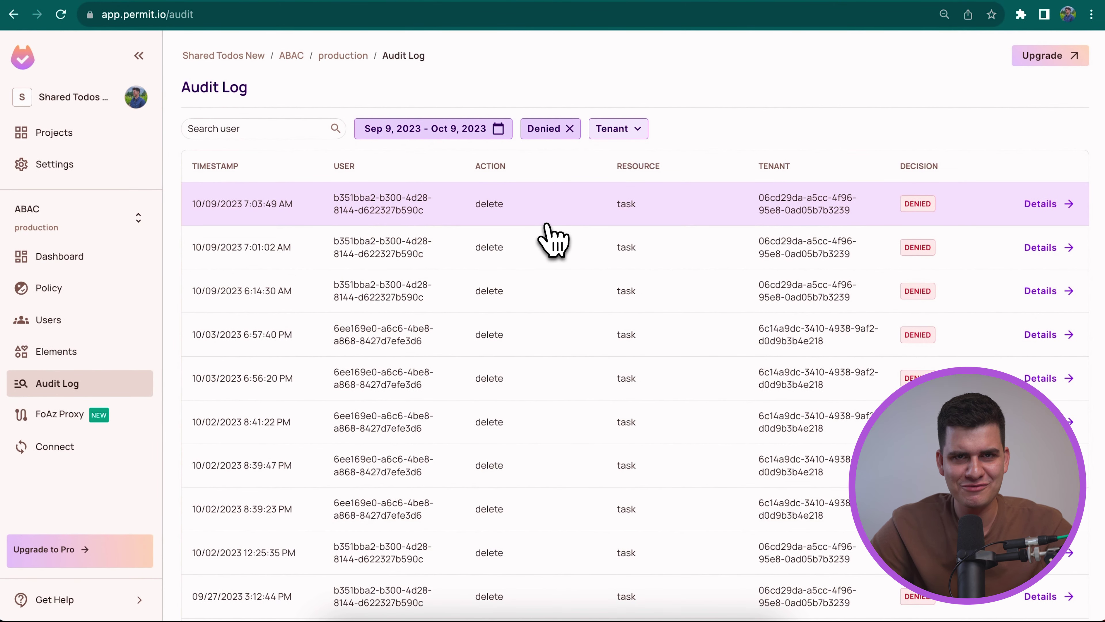
Open the most recent denied delete event and examine the reason for the decision.
{"action": "left_click", "coordinate": [590, 220]}
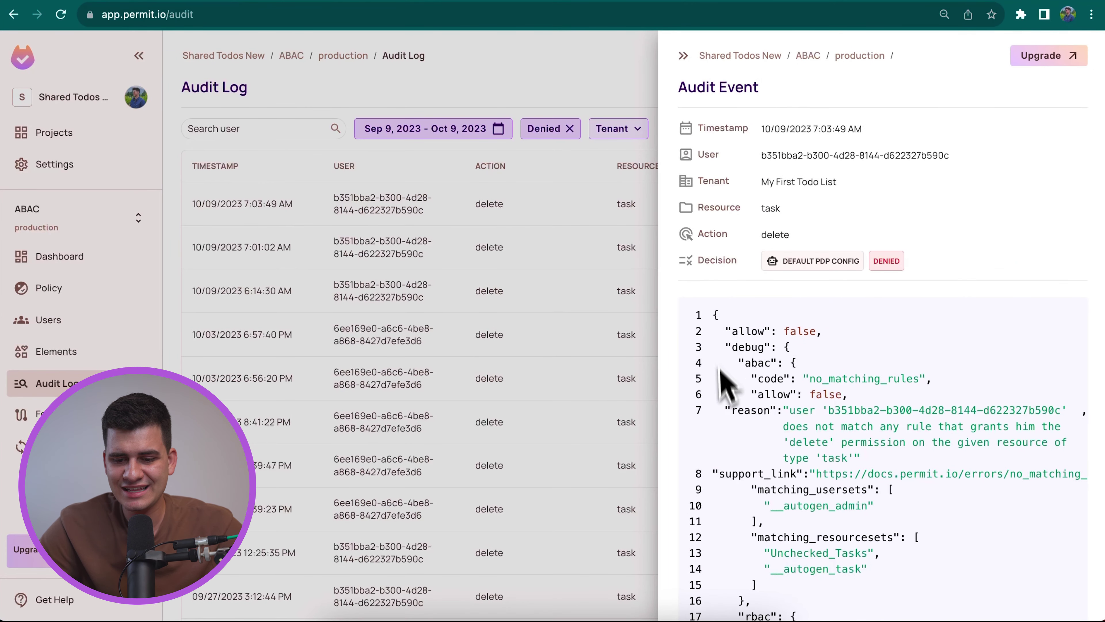
{"action": "scroll", "coordinate": [802, 433], "scroll_direction": "down", "scroll_amount": 2}
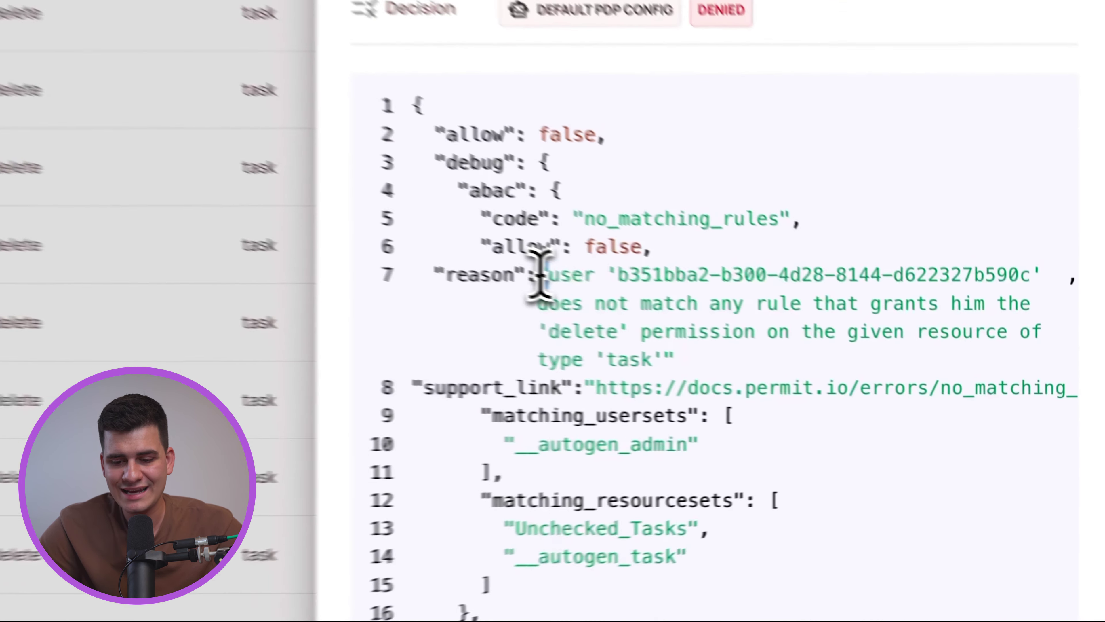
Highlight the ABAC reason text in the denied event's decision output and close the event details.
{"action": "left_click_drag", "start_coordinate": [782, 352], "coordinate": [869, 398]}
{"action": "left_click", "coordinate": [643, 344]}
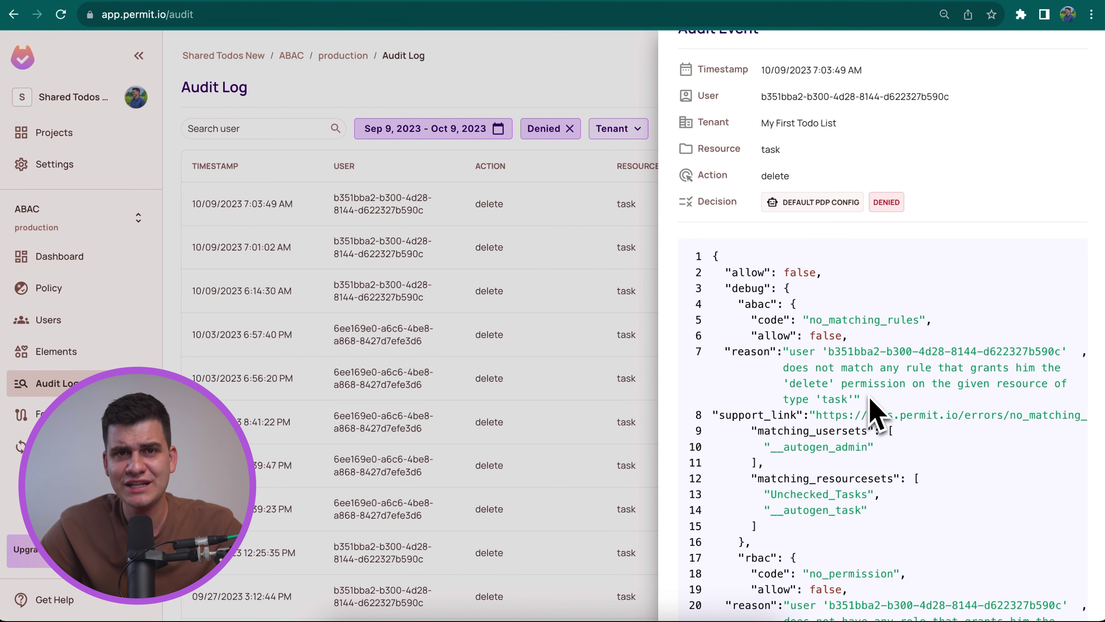
{"action": "left_click", "coordinate": [588, 105]}
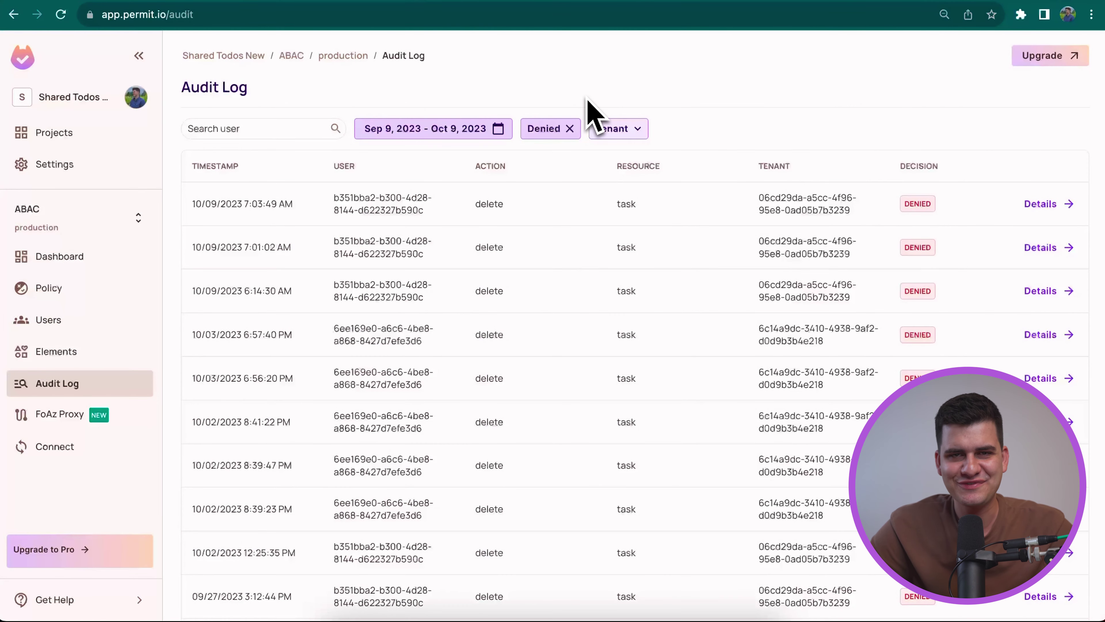
Open the production environment's user management and inspect the list of available tenants, keeping My First Todo List selected.
{"action": "left_click", "coordinate": [80, 321]}
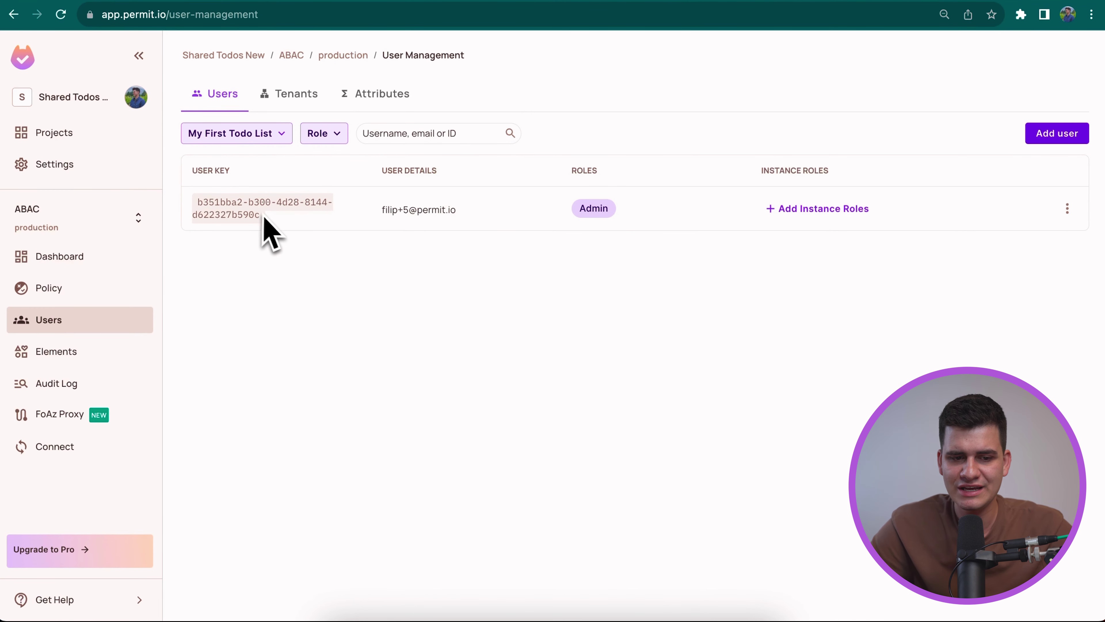
{"action": "left_click", "coordinate": [279, 135]}
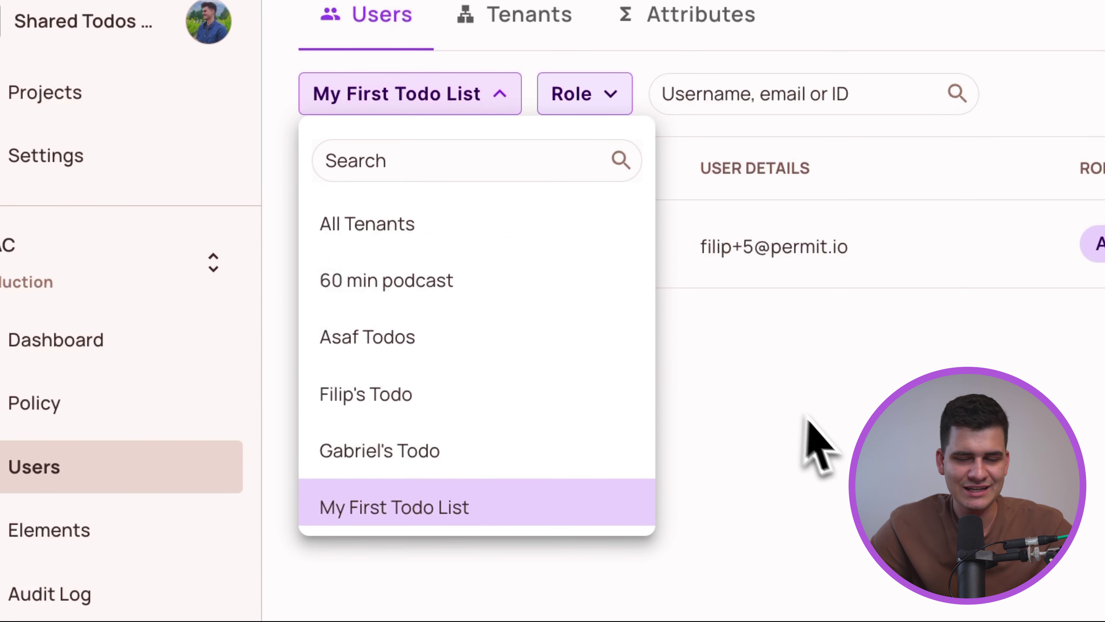
{"action": "left_click", "coordinate": [825, 431]}
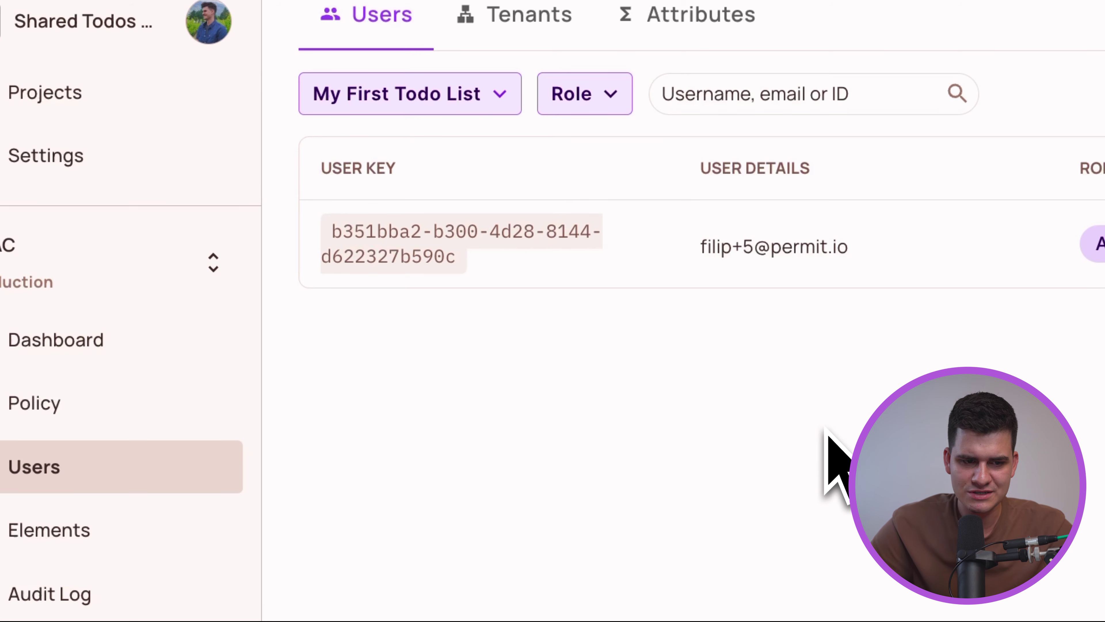
Open the Projects overview of the Shared Todos New workspace.
{"action": "left_click", "coordinate": [154, 104]}
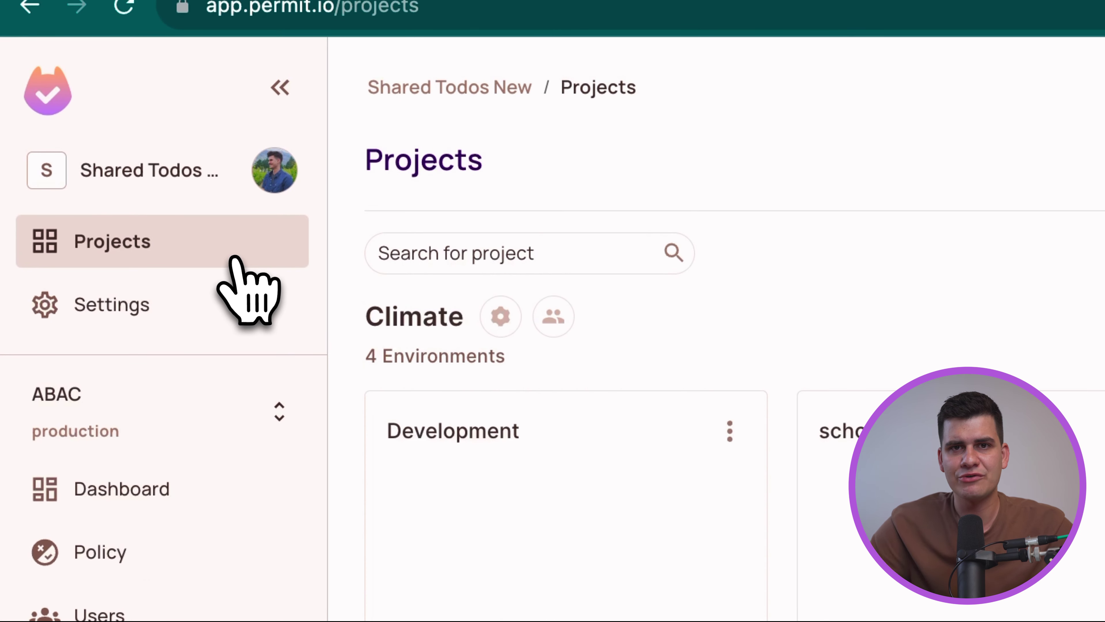